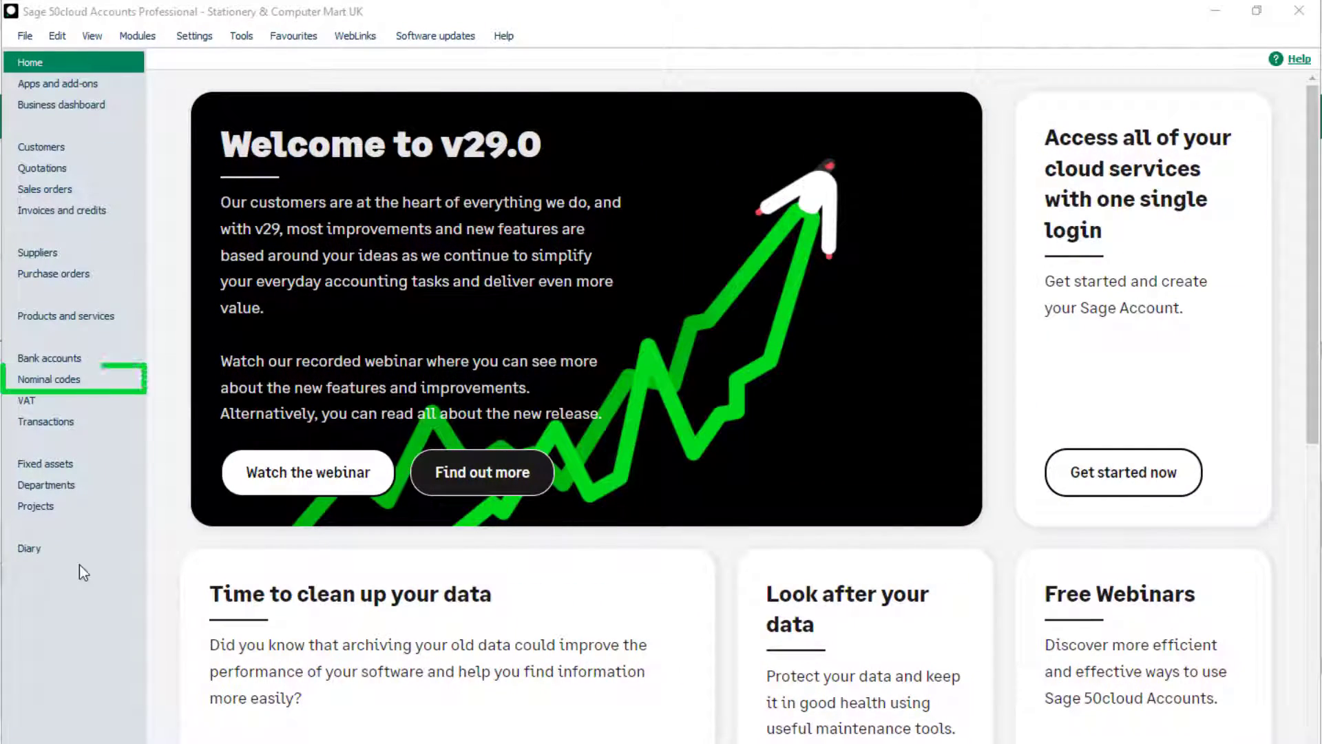
Step: From the nominal codes list, start a trial balance report with Preview output
{"action": "left_click", "coordinate": [100, 385]}
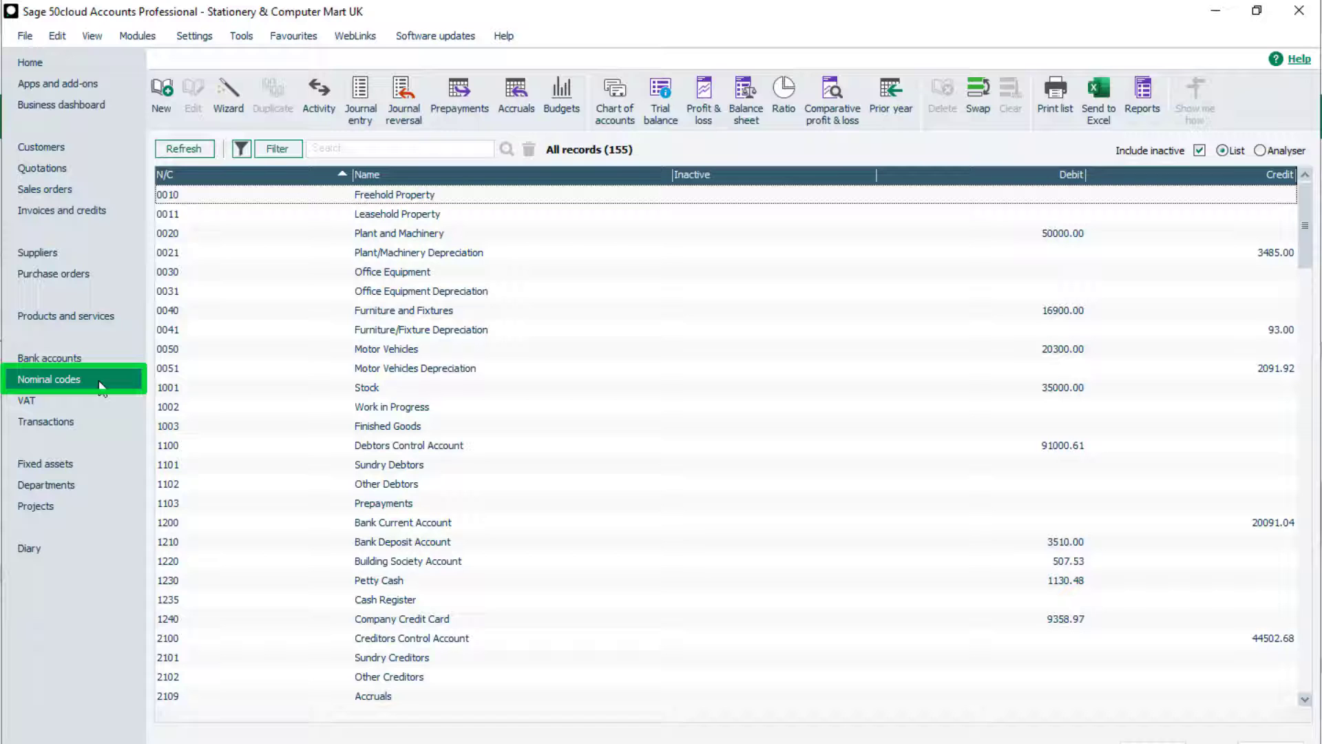
{"action": "left_click", "coordinate": [655, 115]}
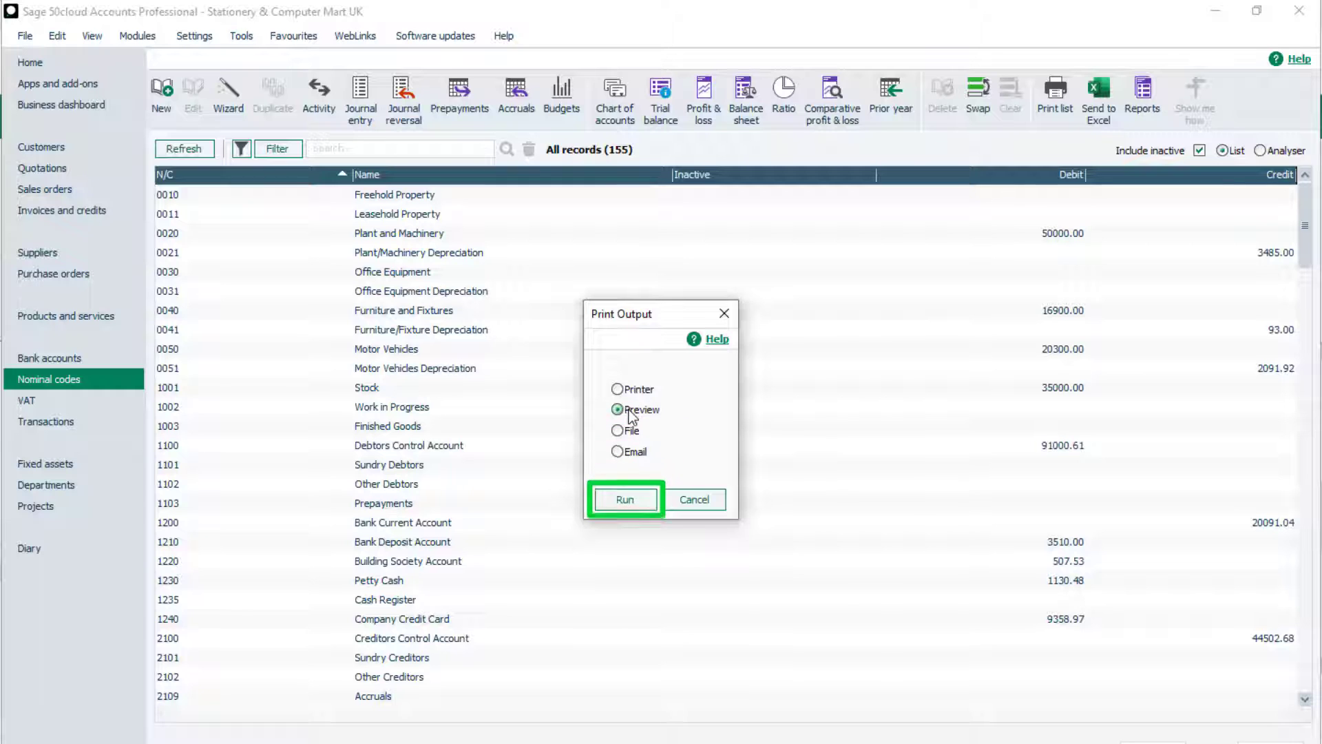
Step: Run the preview and set the trial balance period to 10: October 2022
{"action": "left_click", "coordinate": [630, 497]}
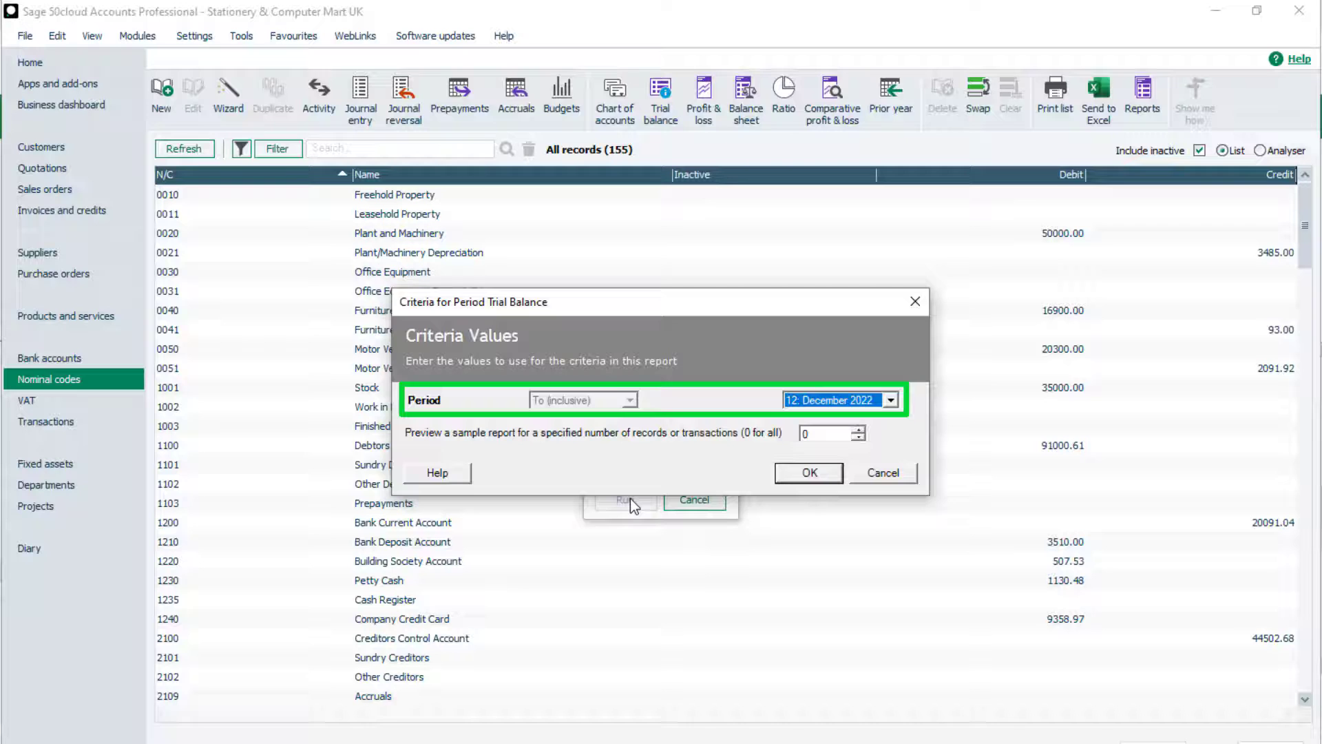
{"action": "left_click", "coordinate": [891, 400]}
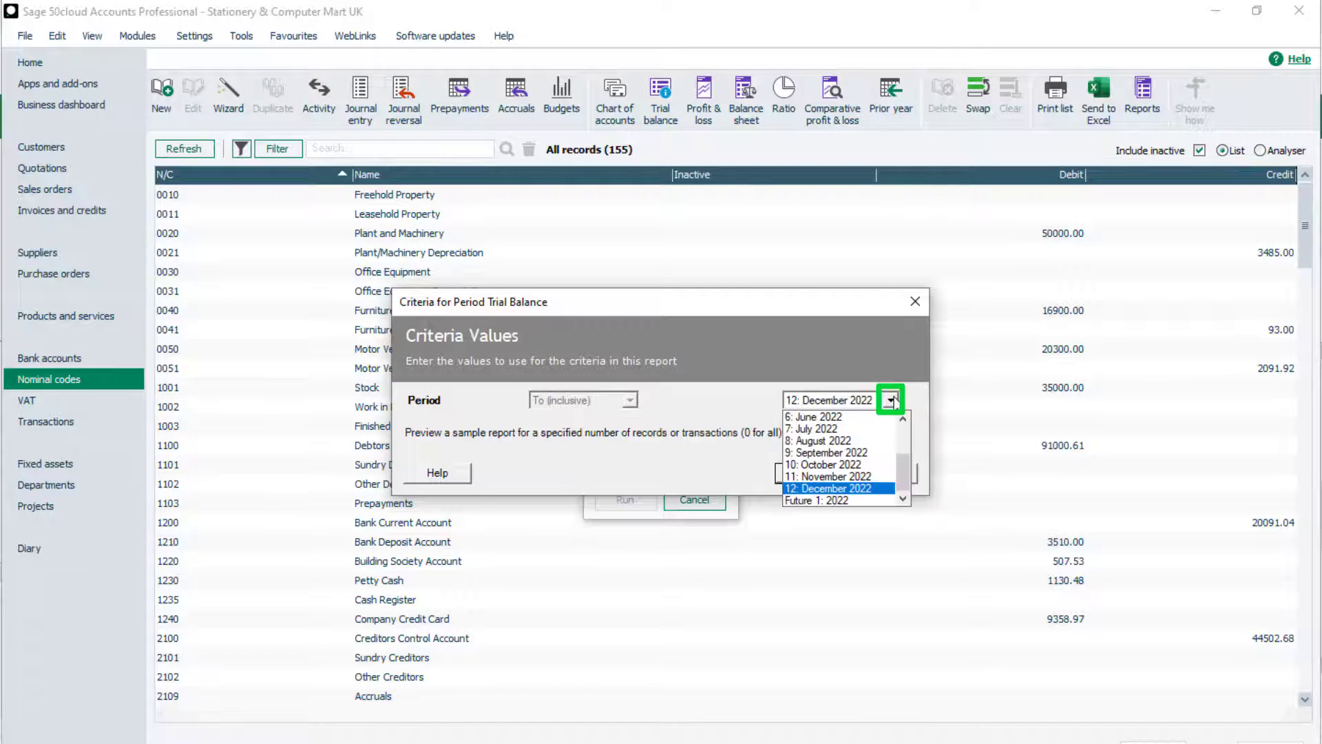
{"action": "left_click", "coordinate": [854, 464]}
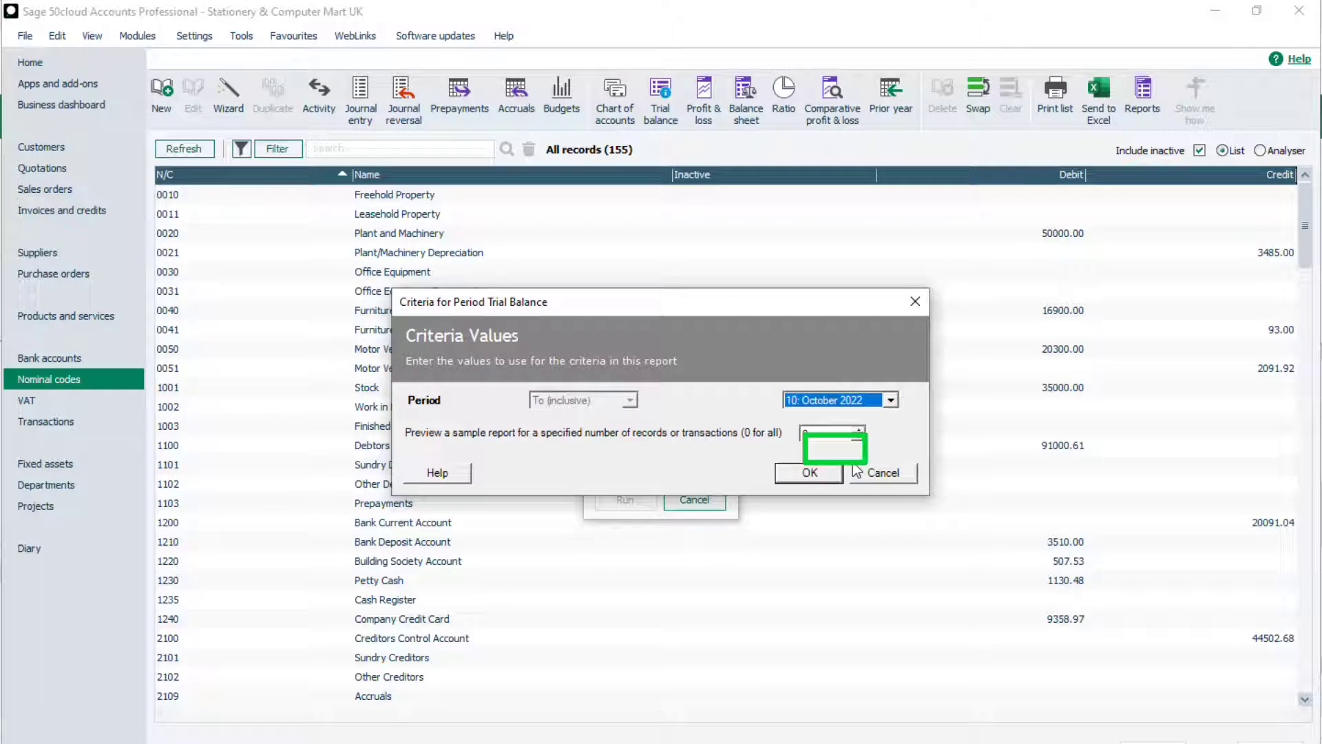
Step: Confirm the period to generate the October 2022 trial balance preview with 434,499.51 totals
{"action": "left_click", "coordinate": [804, 476]}
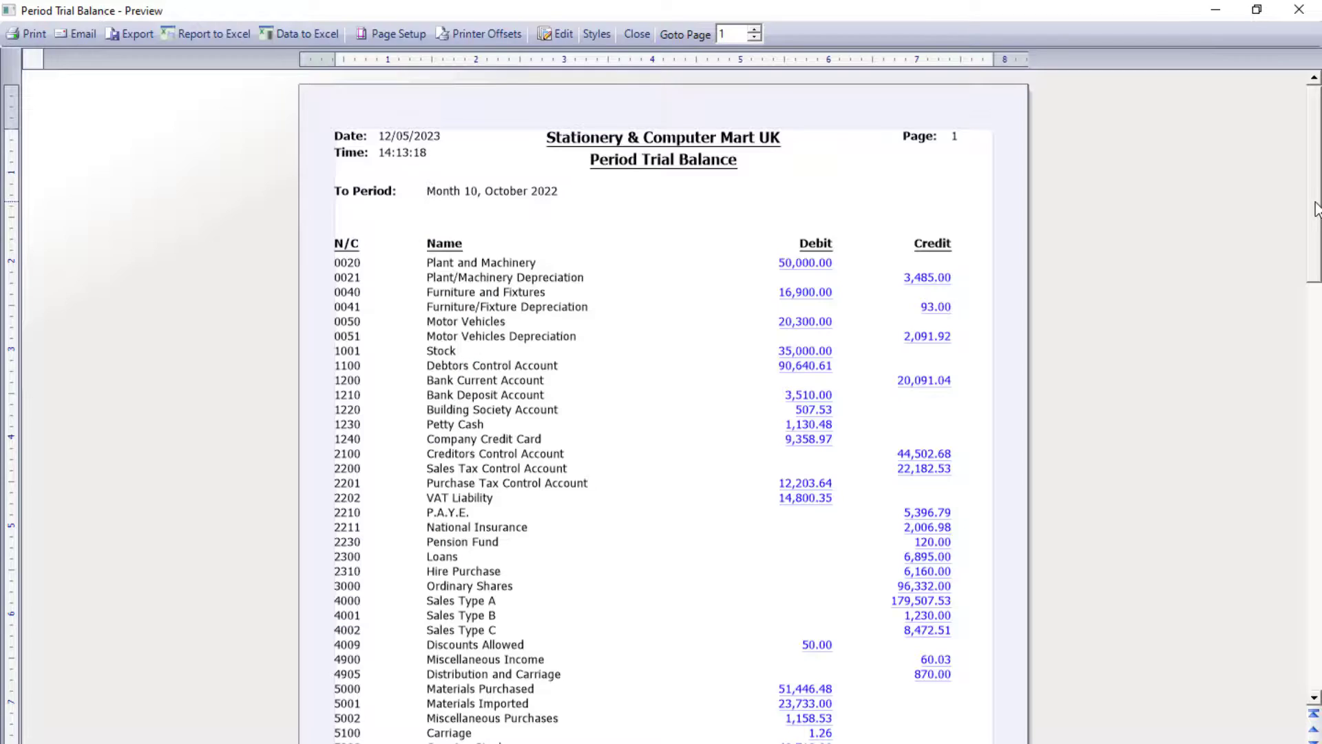
{"action": "left_click_drag", "start_coordinate": [1317, 209], "coordinate": [1314, 518]}
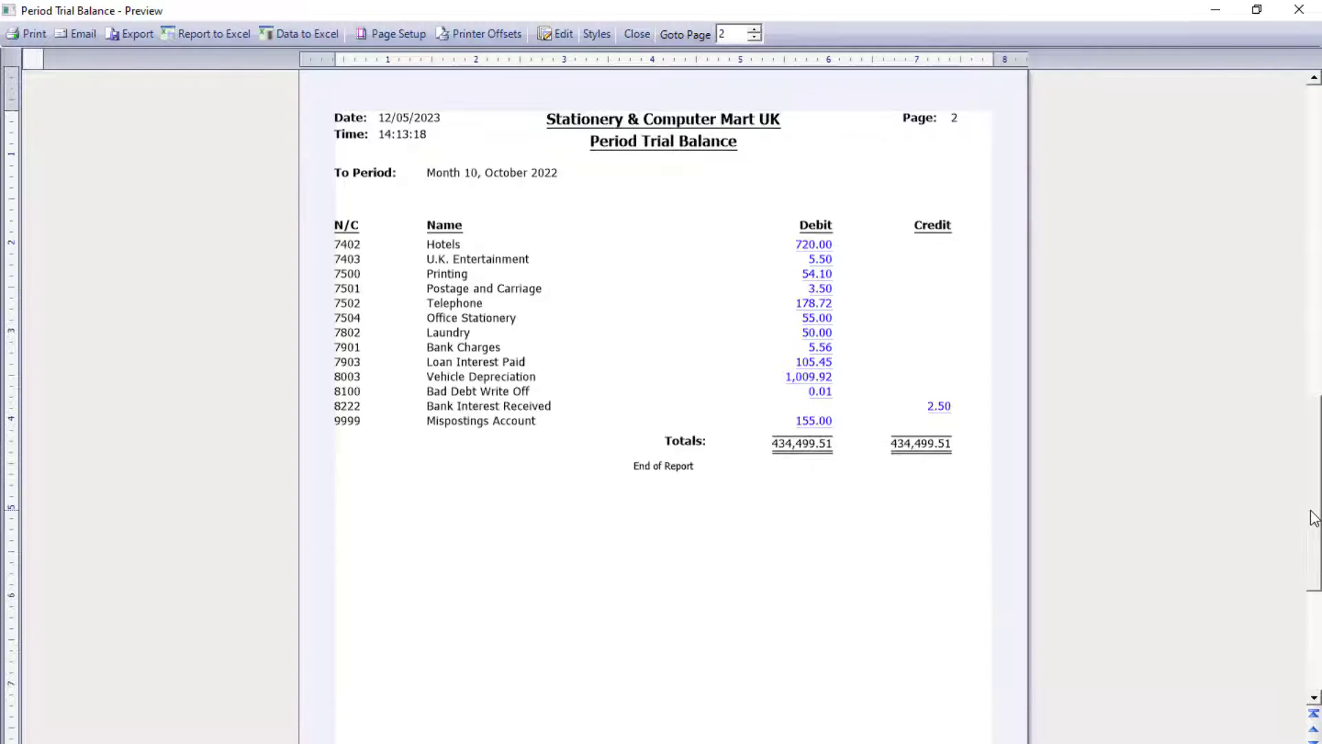